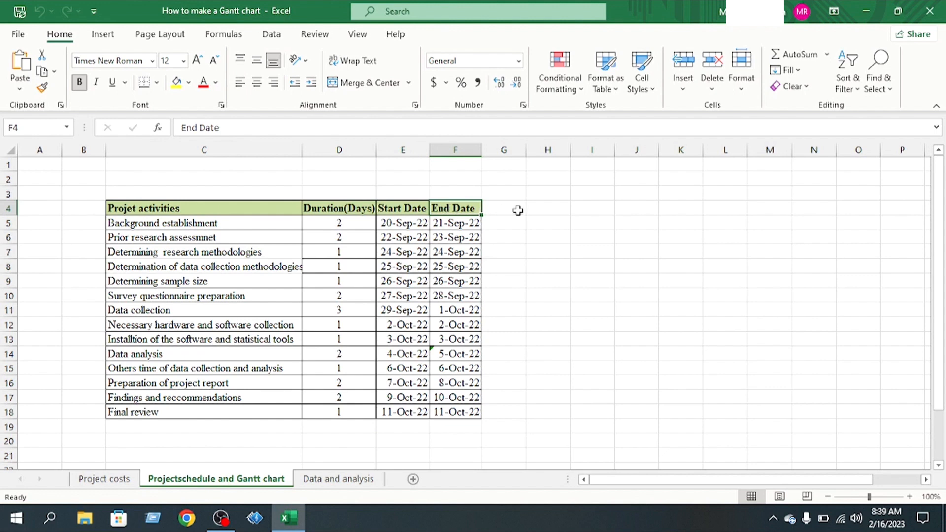
# Insert a blank 2-D stacked bar chart from an empty cell and place it beside the project schedule table.
pyautogui.click(556, 209)
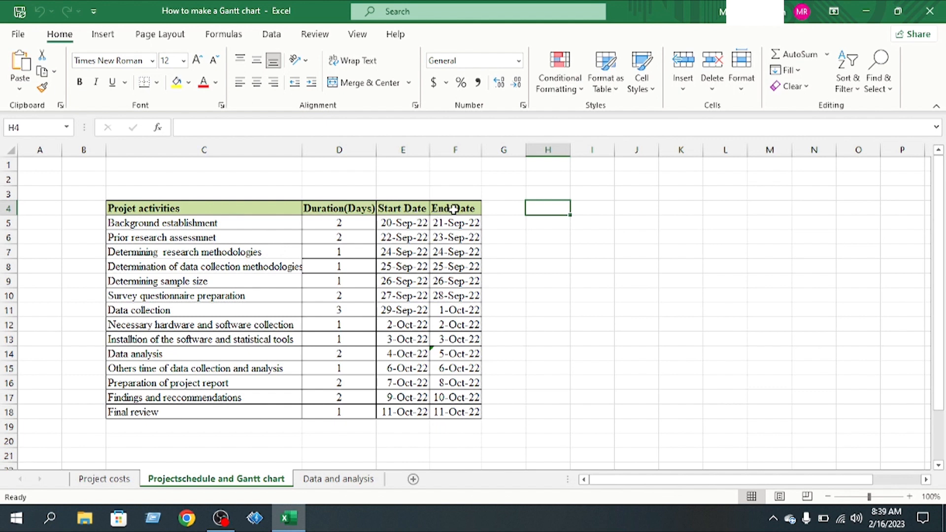
pyautogui.click(102, 35)
pyautogui.click(378, 58)
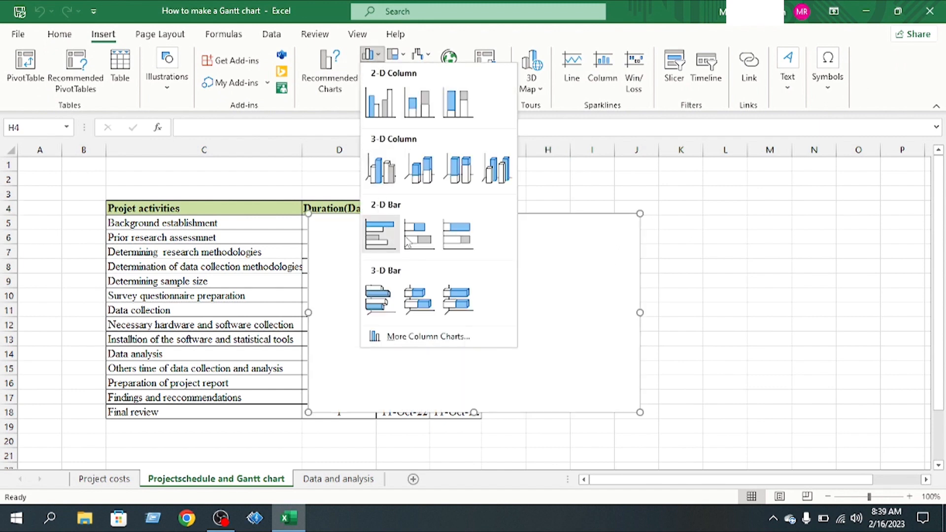
pyautogui.click(423, 236)
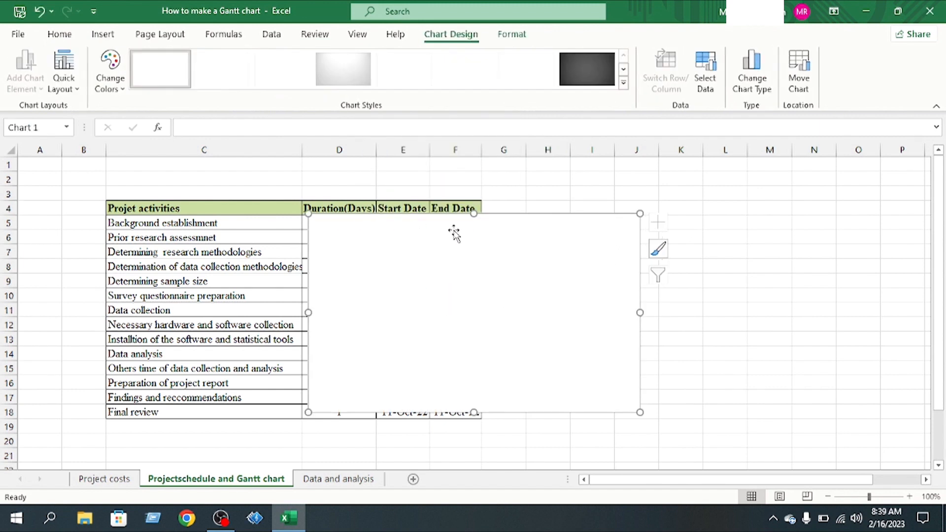
pyautogui.moveTo(511, 220); pyautogui.dragTo(735, 204)
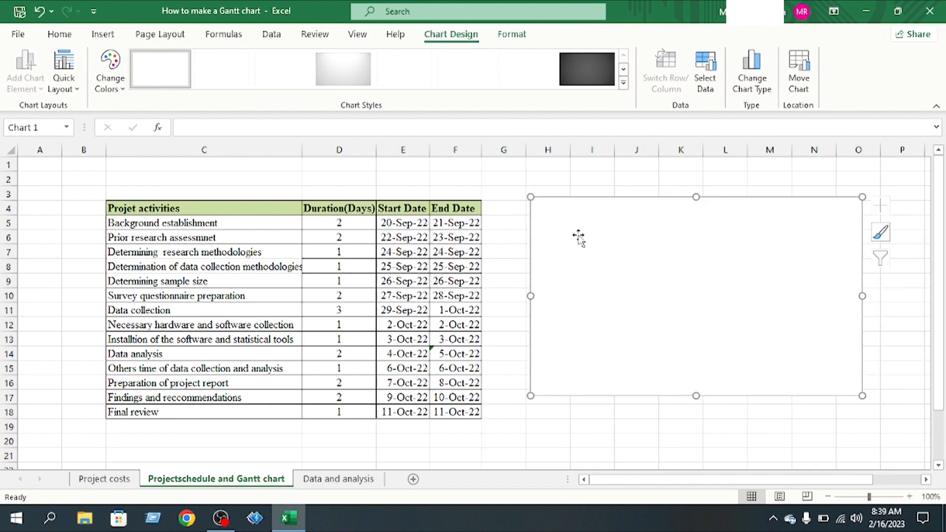
# Add a data series to the blank chart, named from Start Date in E4 with values E5:E18.
pyautogui.rightClick(567, 221)
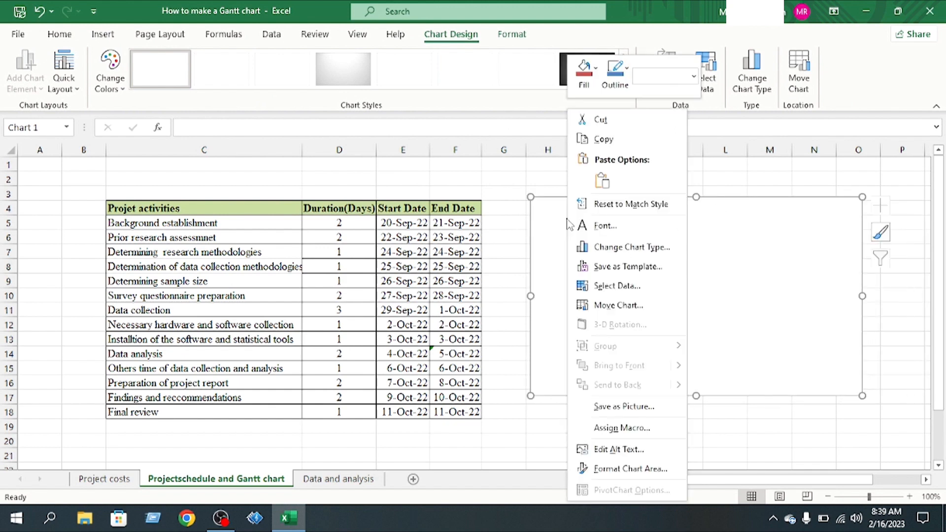
pyautogui.click(624, 286)
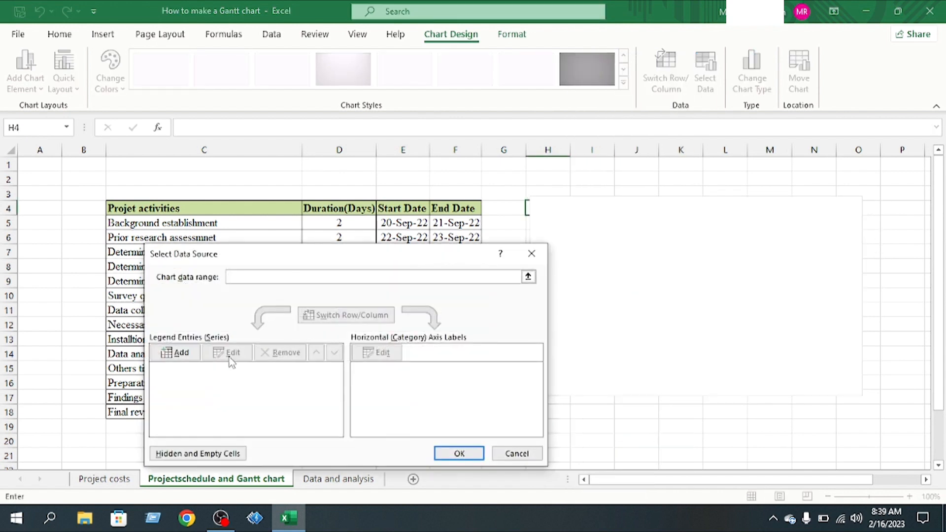
pyautogui.click(176, 354)
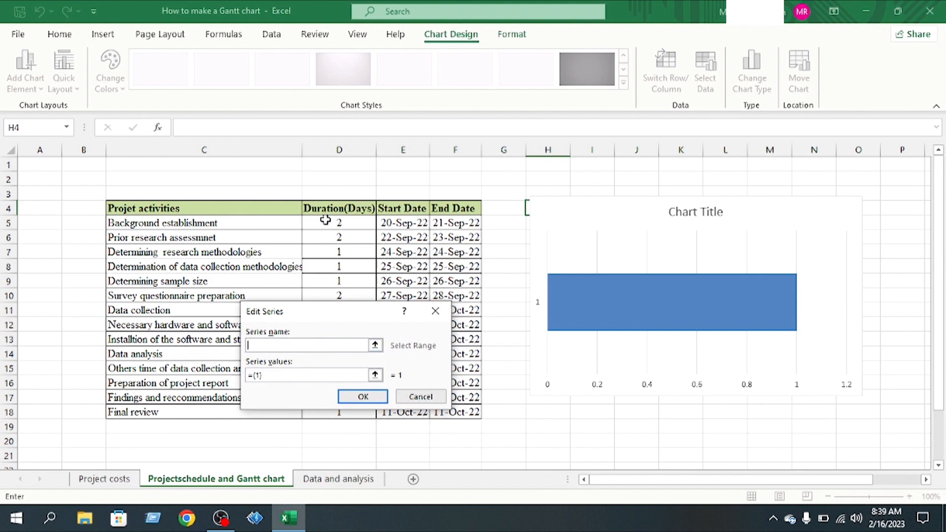
pyautogui.click(402, 208)
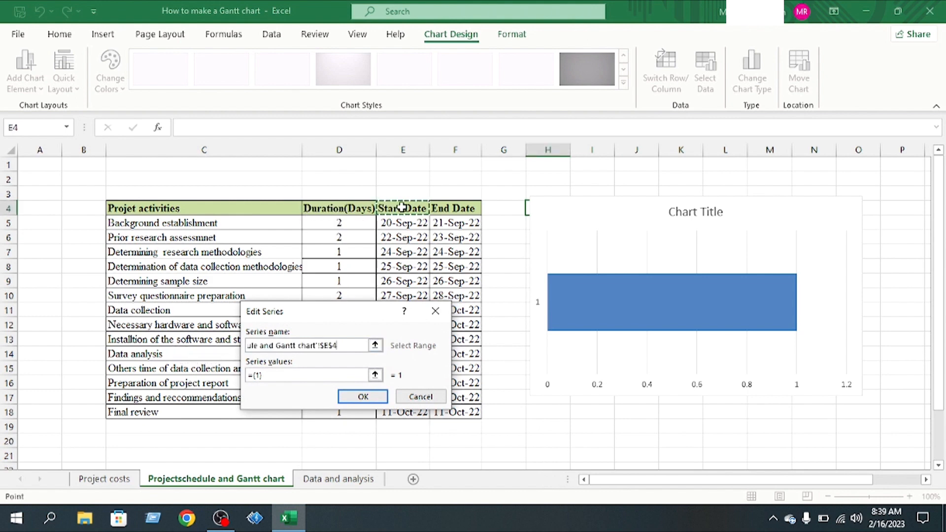
pyautogui.click(274, 378)
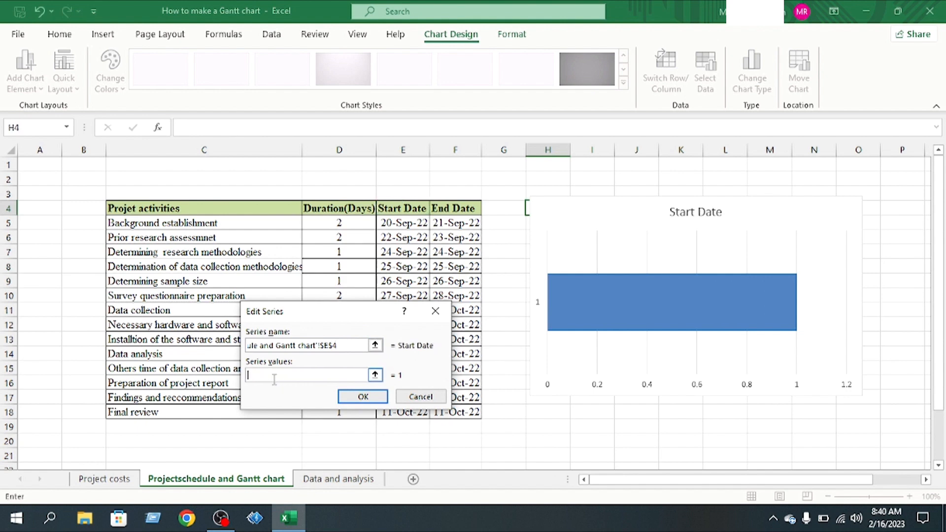
pyautogui.moveTo(344, 312); pyautogui.dragTo(284, 74)
pyautogui.moveTo(401, 223); pyautogui.dragTo(409, 413)
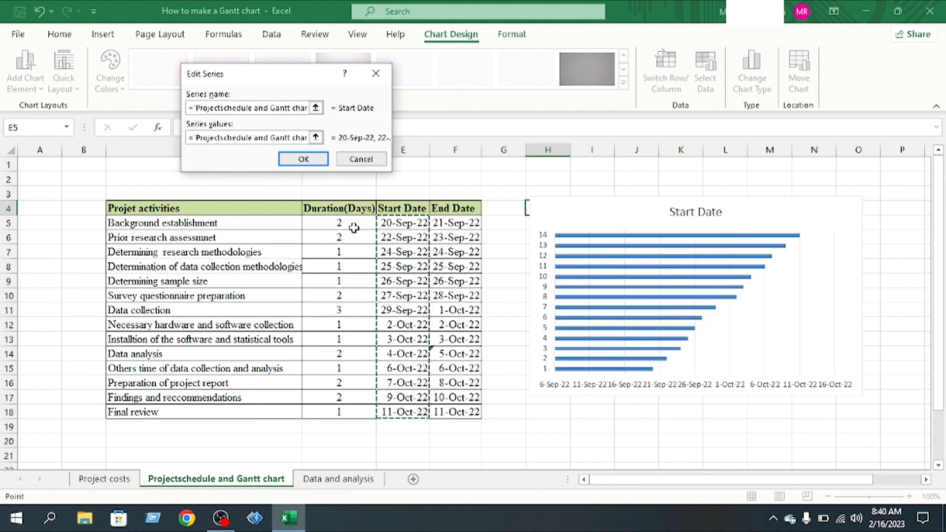
pyautogui.click(303, 158)
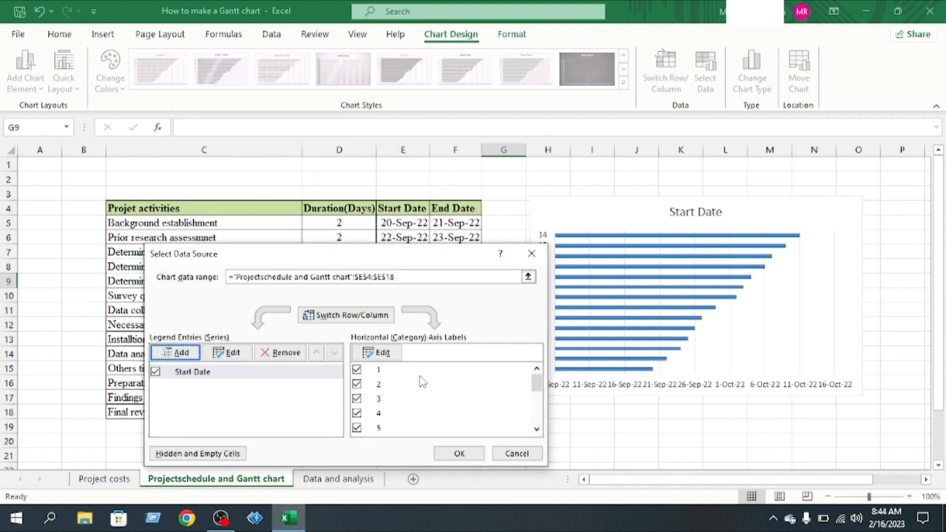
pyautogui.click(461, 452)
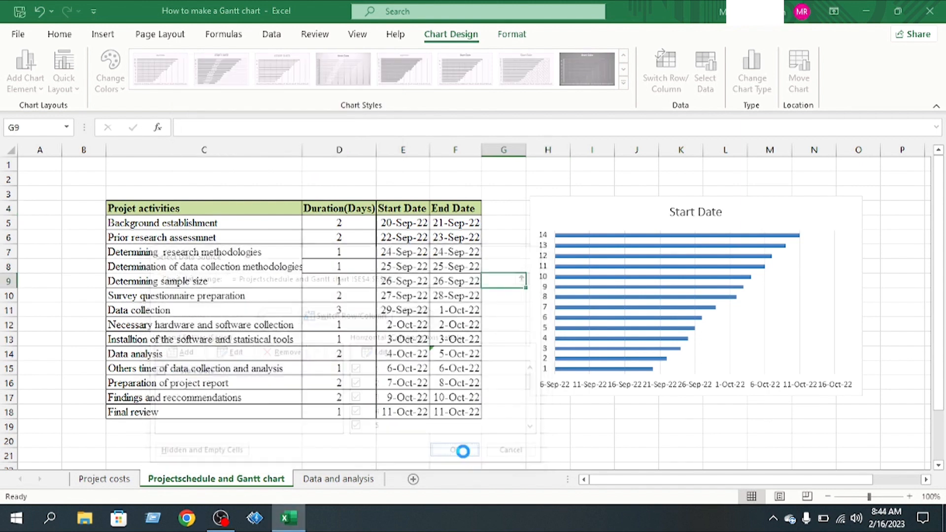
# Add a second chart series named from Duration(Days) in D4, with values D5:D18.
pyautogui.click(591, 286)
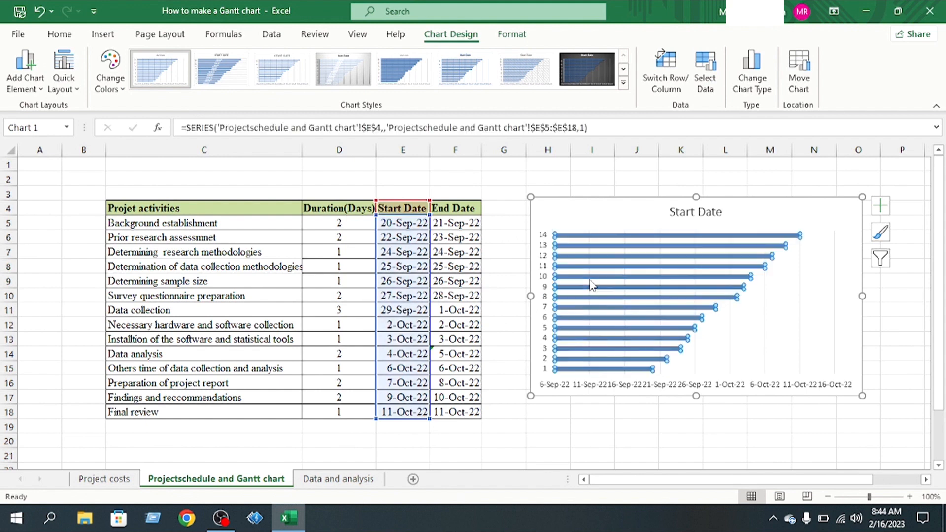
pyautogui.rightClick(592, 284)
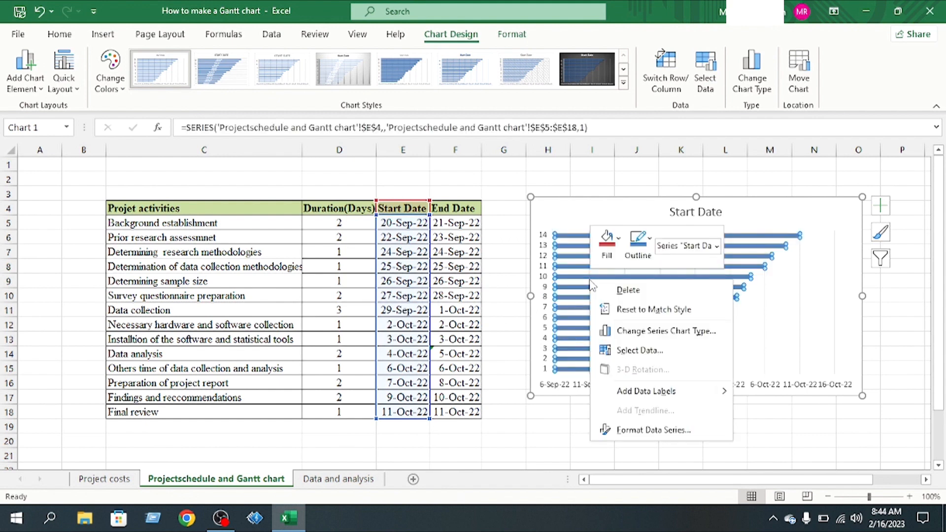
pyautogui.click(631, 351)
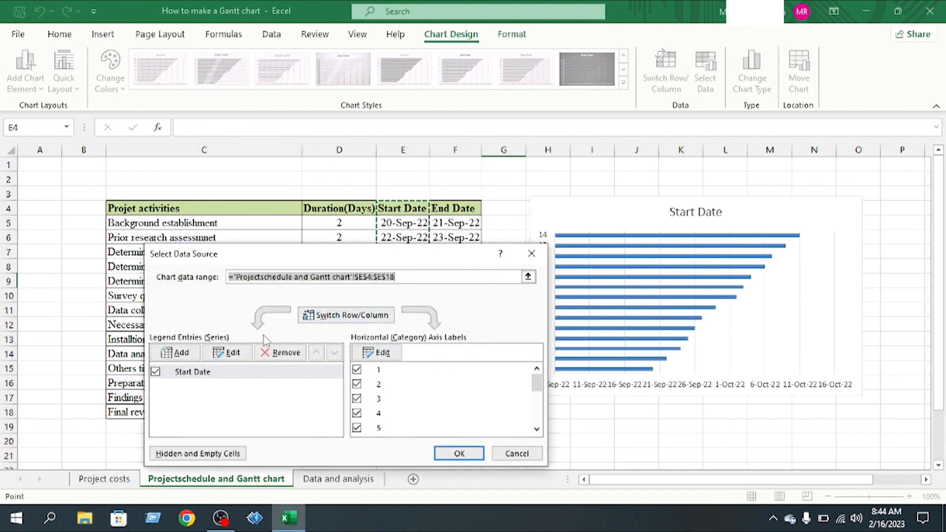
pyautogui.click(177, 354)
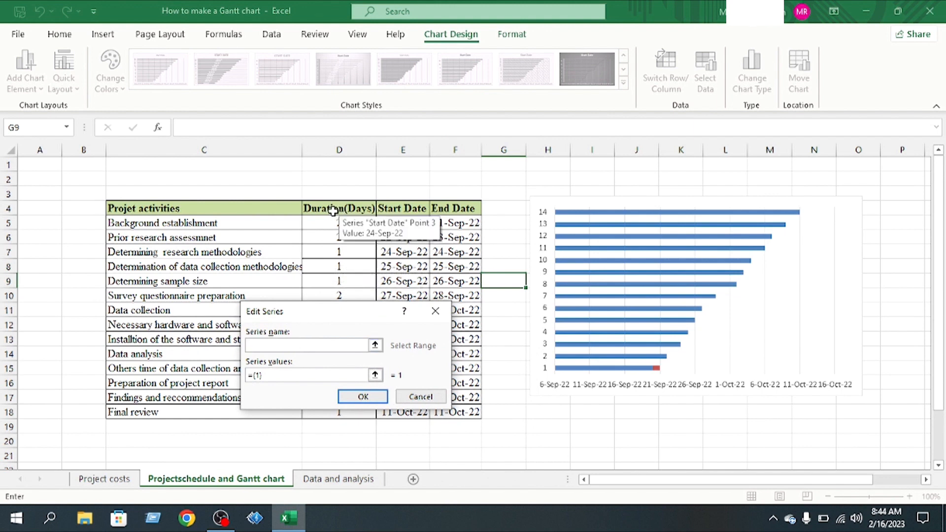
pyautogui.click(333, 211)
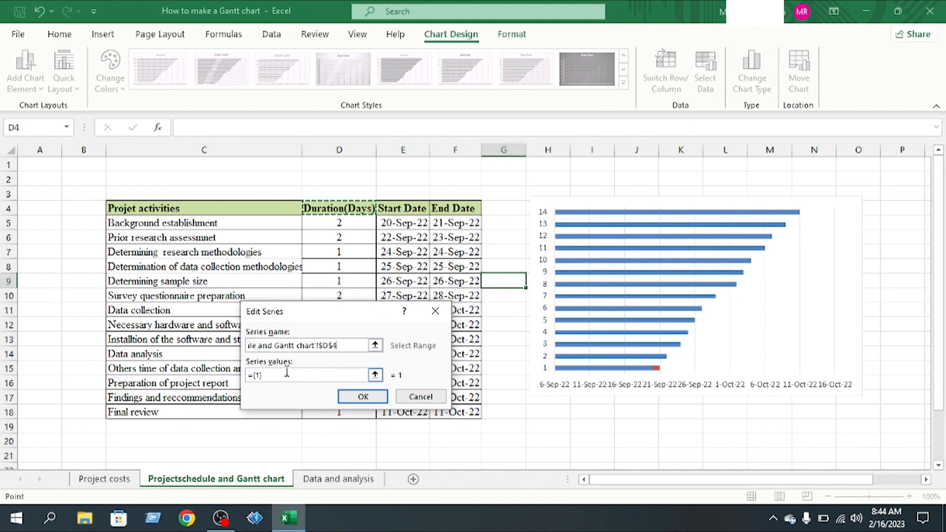
pyautogui.moveTo(278, 376); pyautogui.dragTo(249, 377)
pyautogui.press('BackSpace')
pyautogui.moveTo(354, 222); pyautogui.dragTo(344, 412)
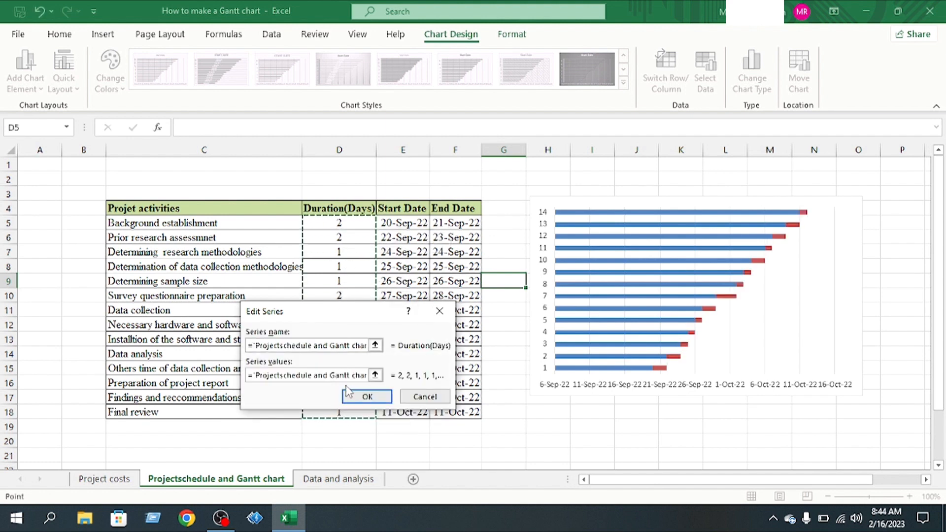
pyautogui.click(367, 397)
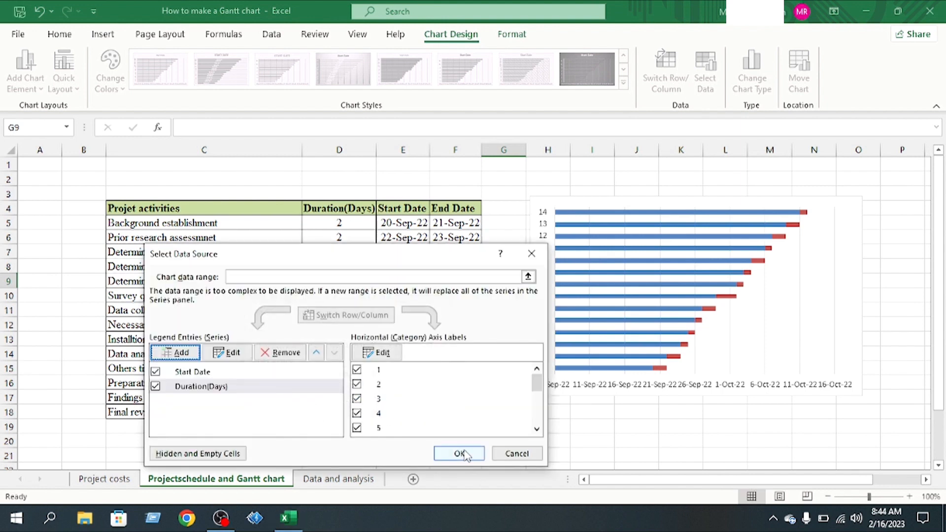
# Set the chart's category axis labels to the project activities in C5:C18 and apply the data source changes.
pyautogui.click(381, 353)
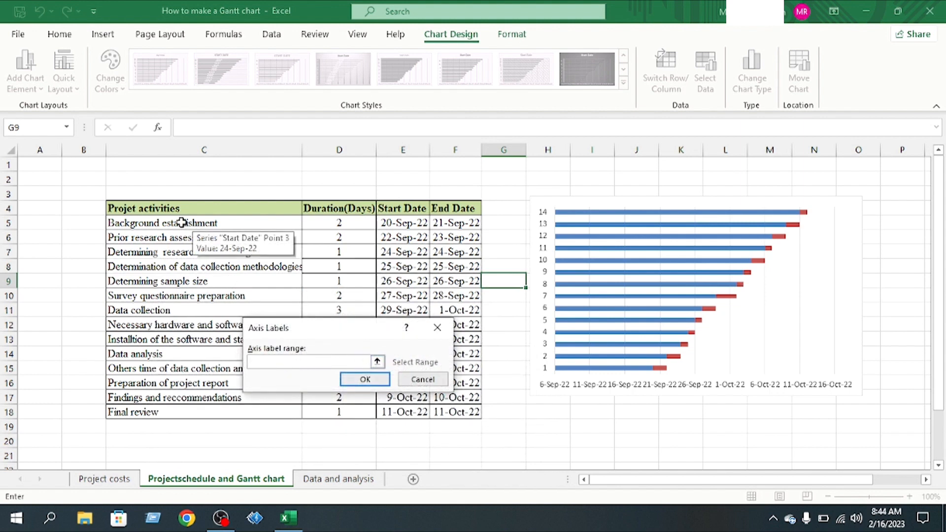
pyautogui.moveTo(182, 222); pyautogui.dragTo(197, 410)
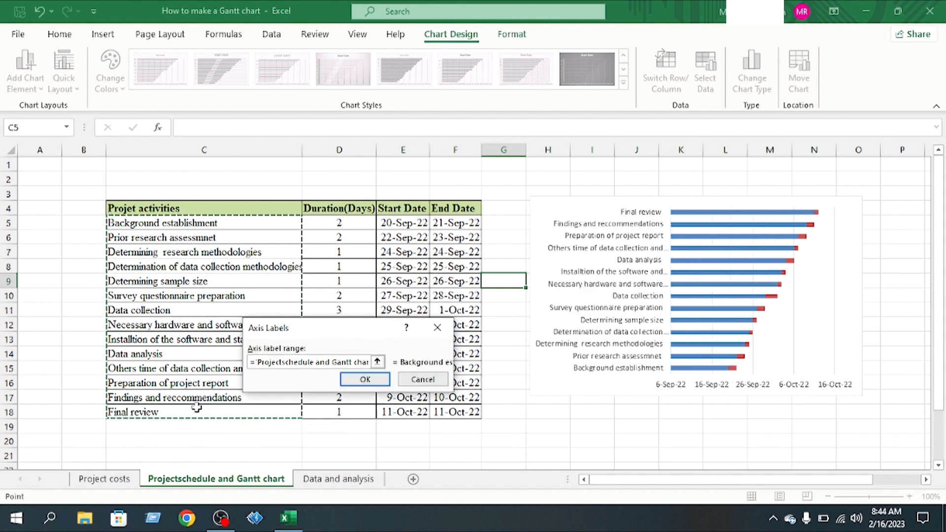
pyautogui.click(365, 379)
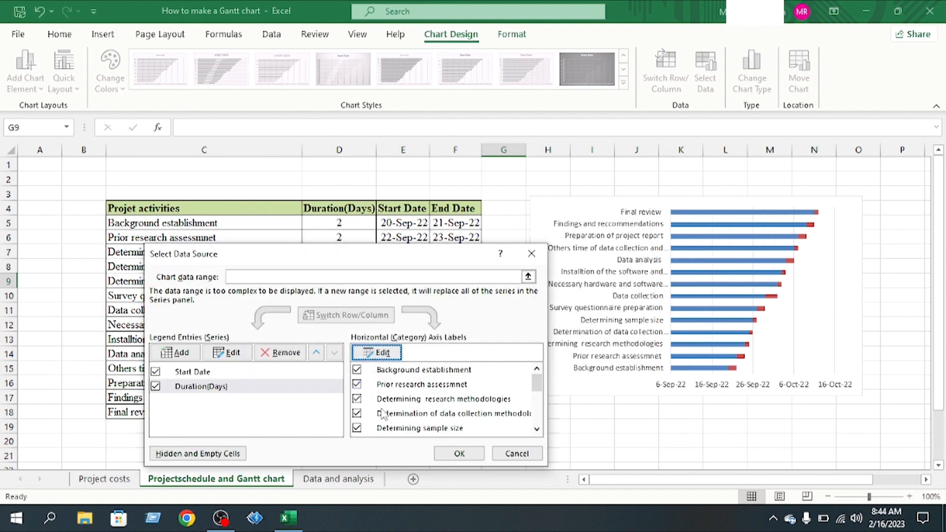
pyautogui.click(460, 452)
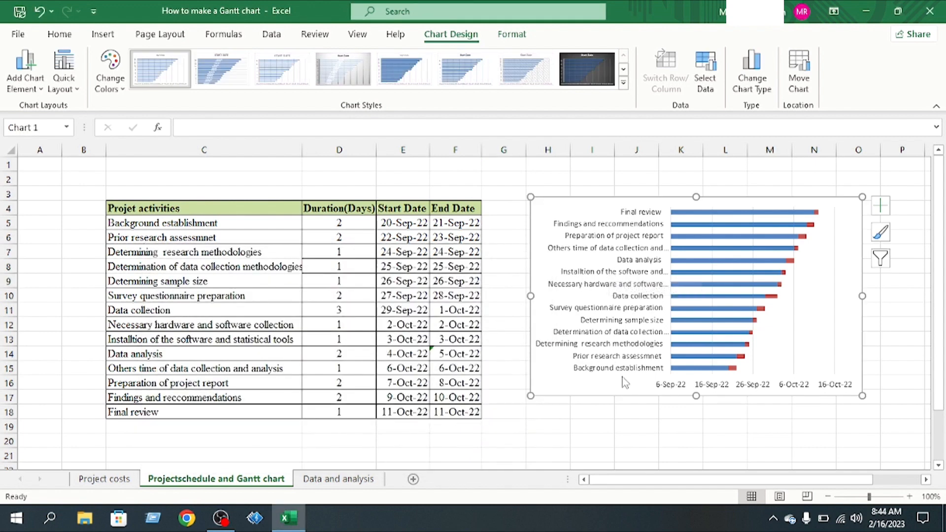
# Format the chart's vertical axis to list the activity categories in reverse order.
pyautogui.rightClick(614, 332)
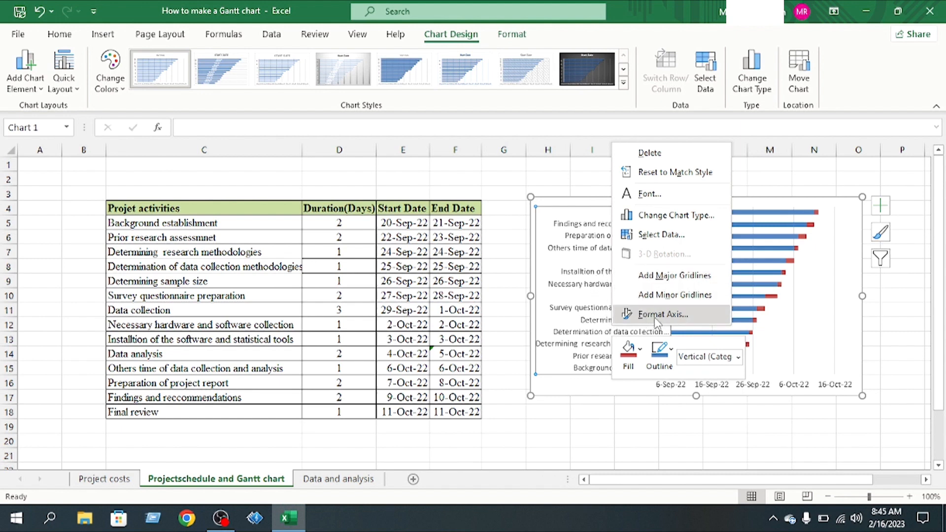
pyautogui.click(654, 318)
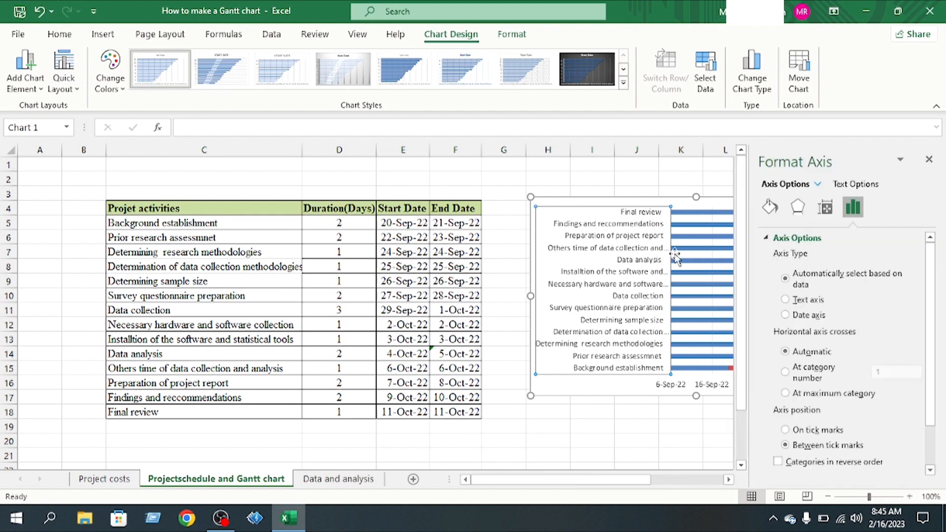
pyautogui.scroll(-2, 861, 351)
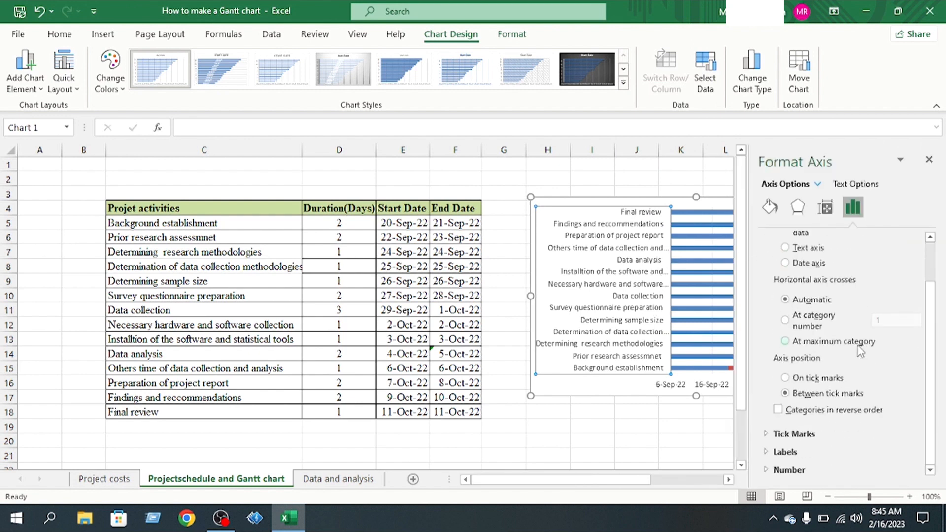
pyautogui.click(778, 410)
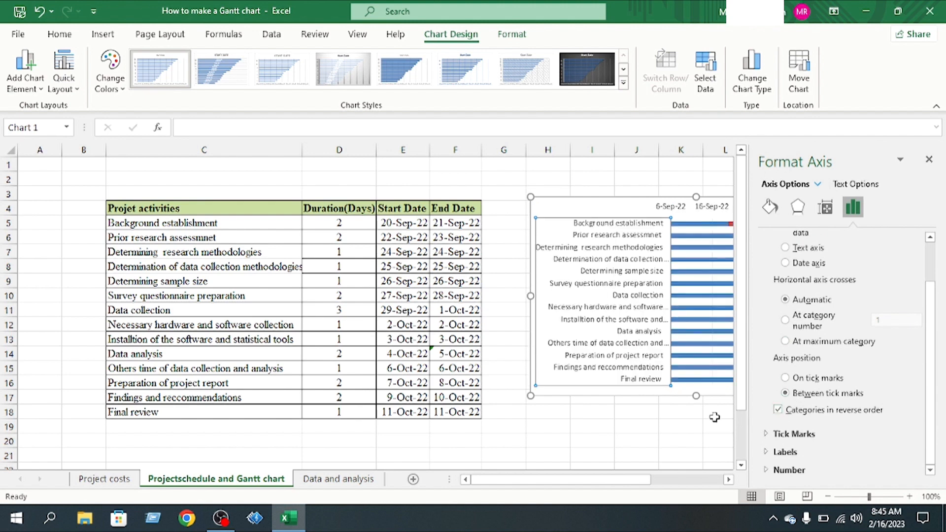
pyautogui.click(929, 161)
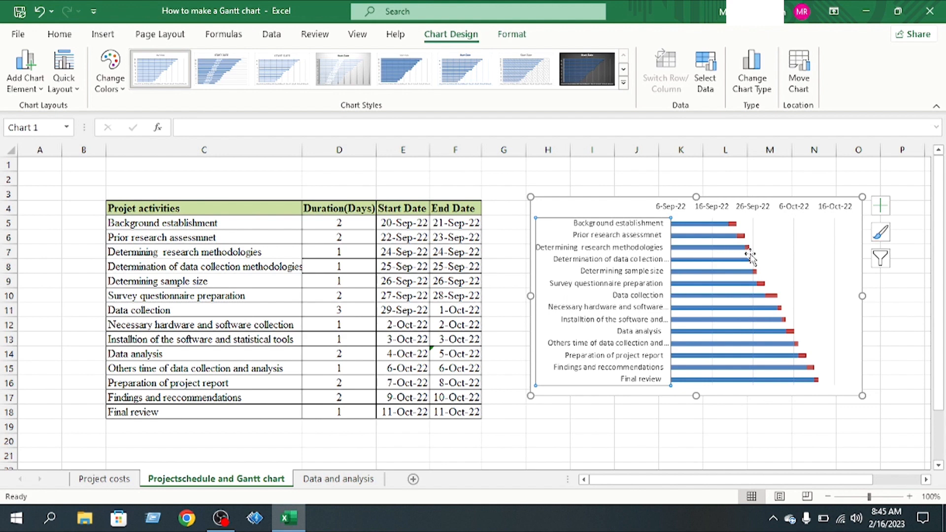
# Fill the Start Date series bars with white so only the duration bars stand out.
pyautogui.click(710, 293)
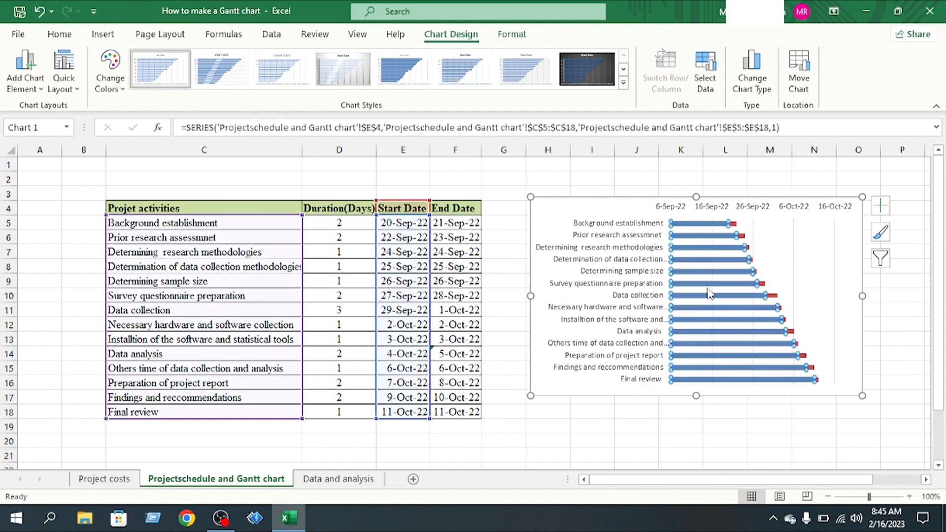
pyautogui.rightClick(710, 293)
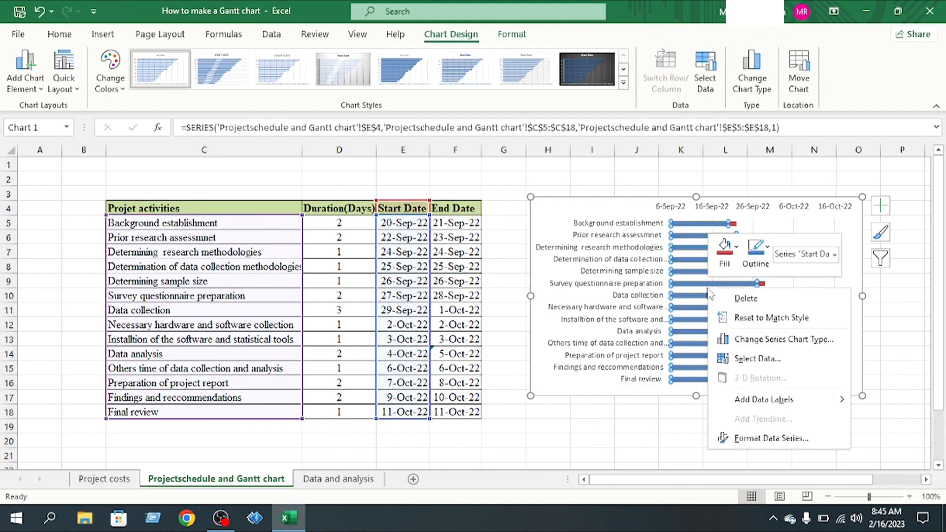
pyautogui.click(736, 253)
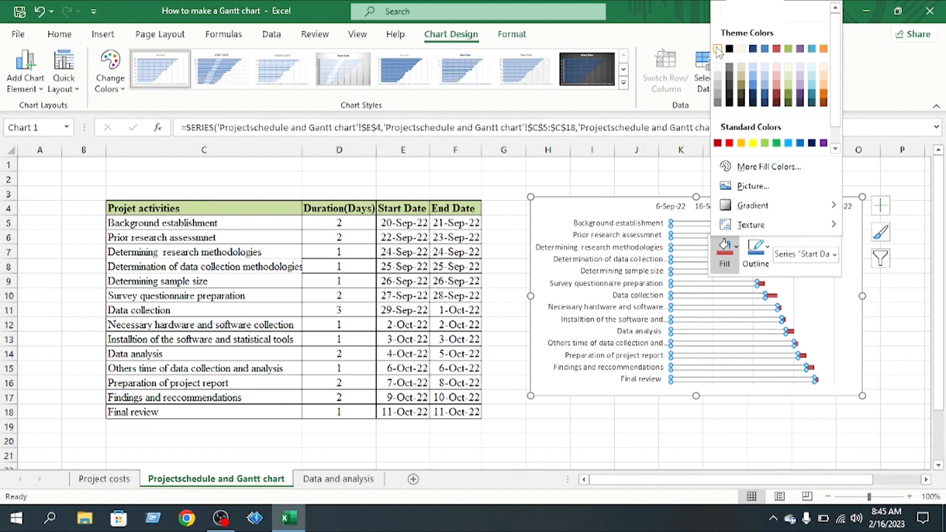
pyautogui.click(717, 49)
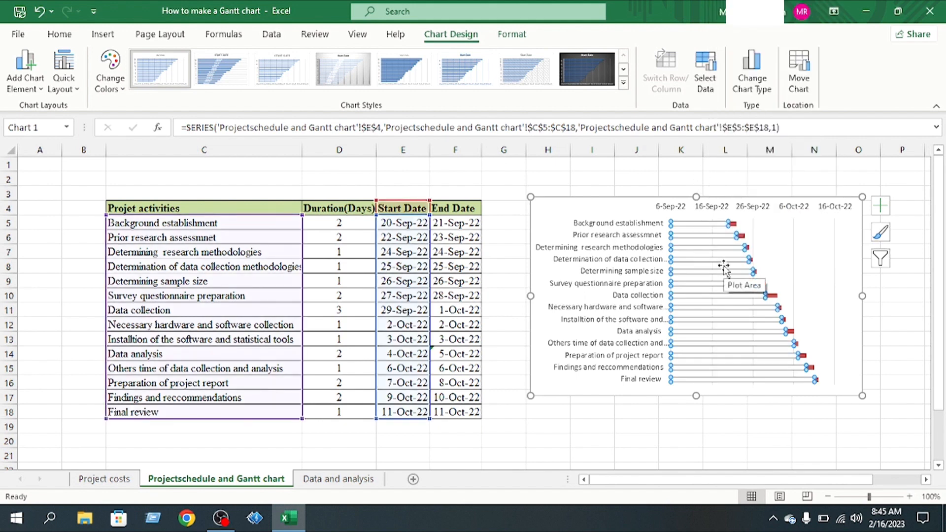
# Look up the serial number of the first start date in E5 and set the chart's date axis minimum bound to 44824.
pyautogui.click(771, 209)
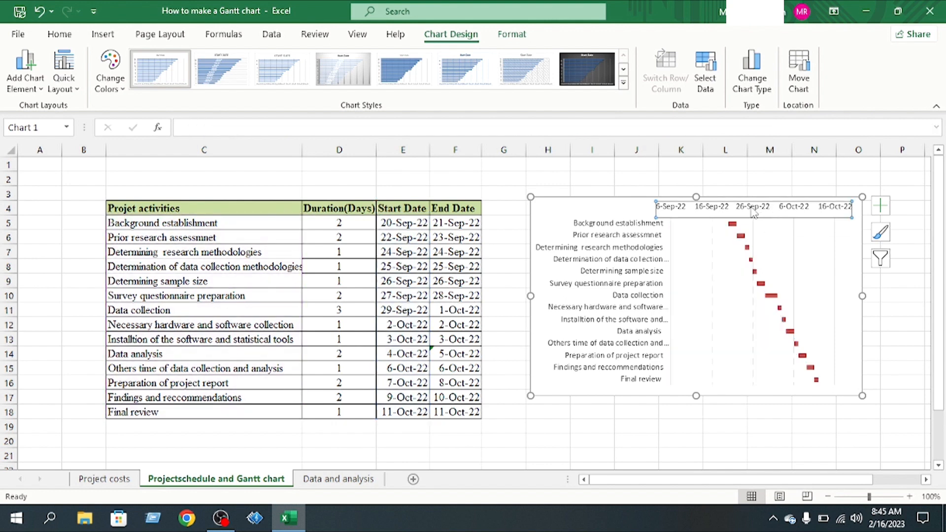
pyautogui.rightClick(753, 212)
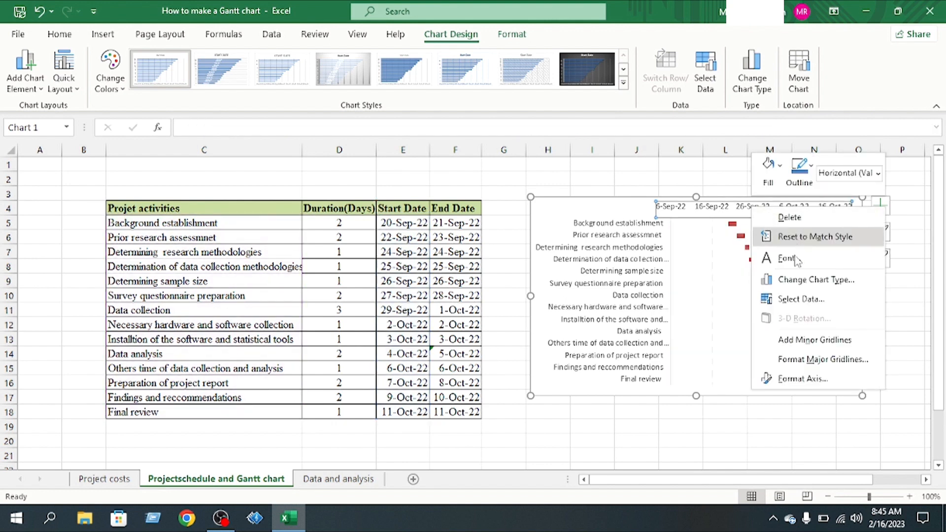
pyautogui.click(810, 380)
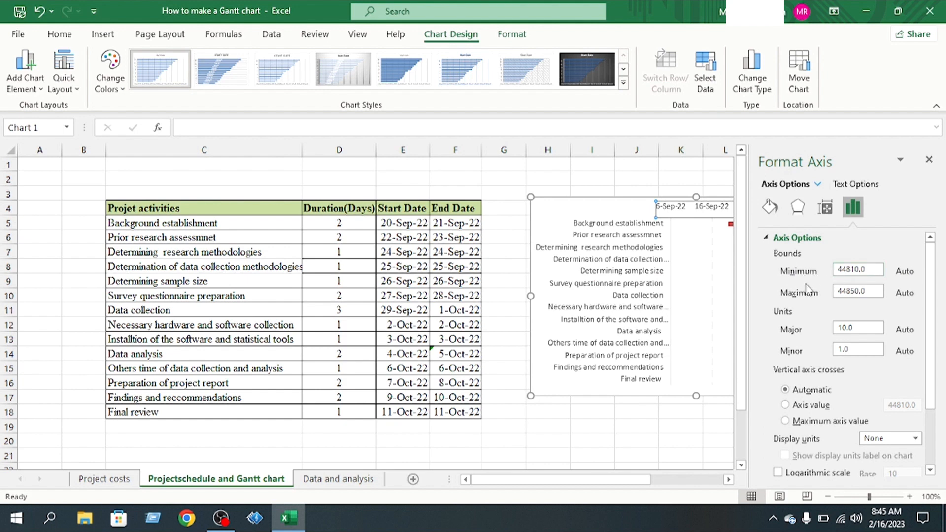
pyautogui.click(857, 269)
pyautogui.click(404, 223)
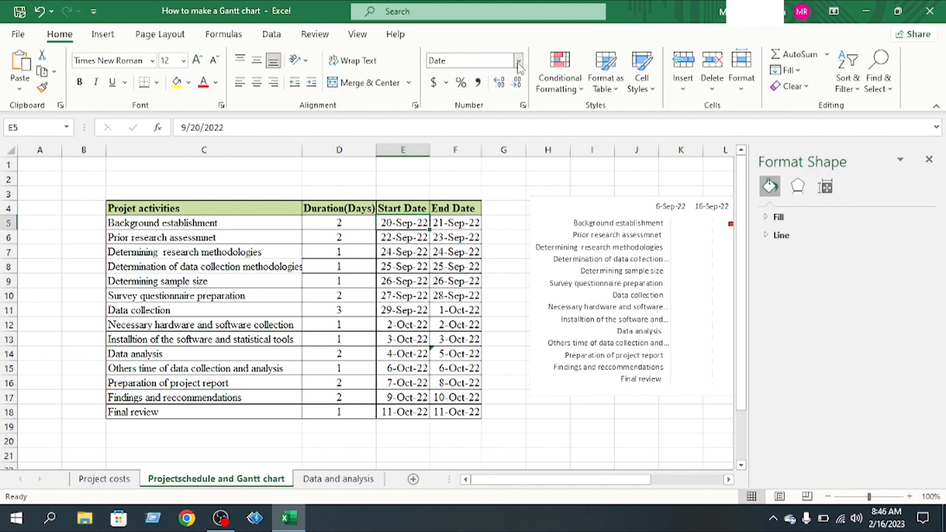
pyautogui.click(519, 61)
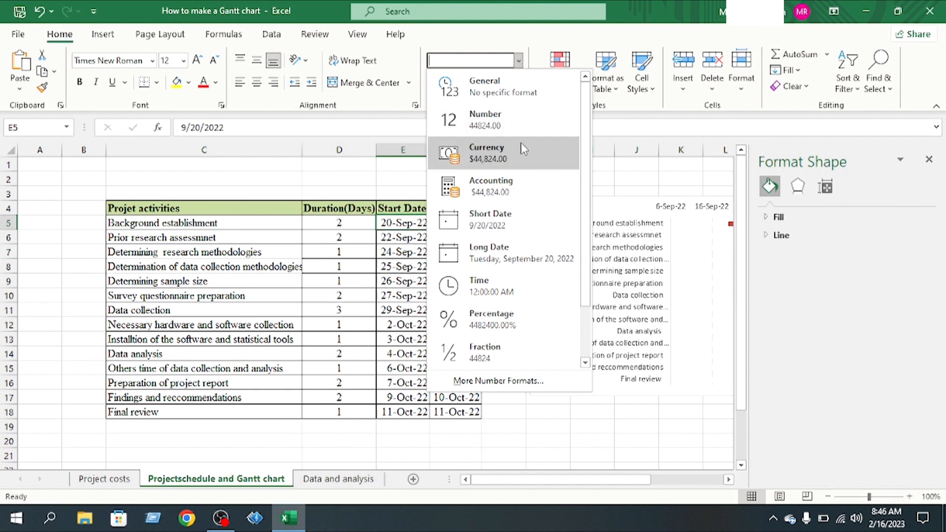
pyautogui.click(405, 226)
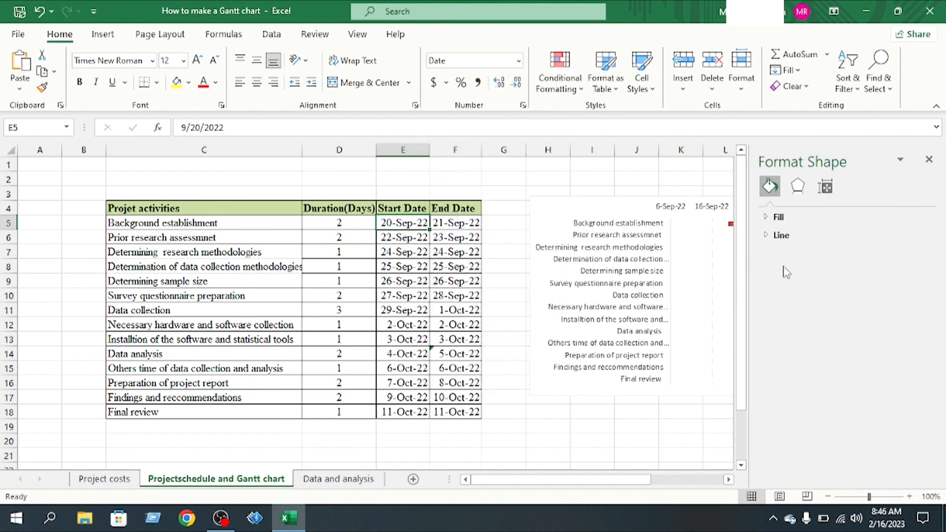
pyautogui.click(633, 347)
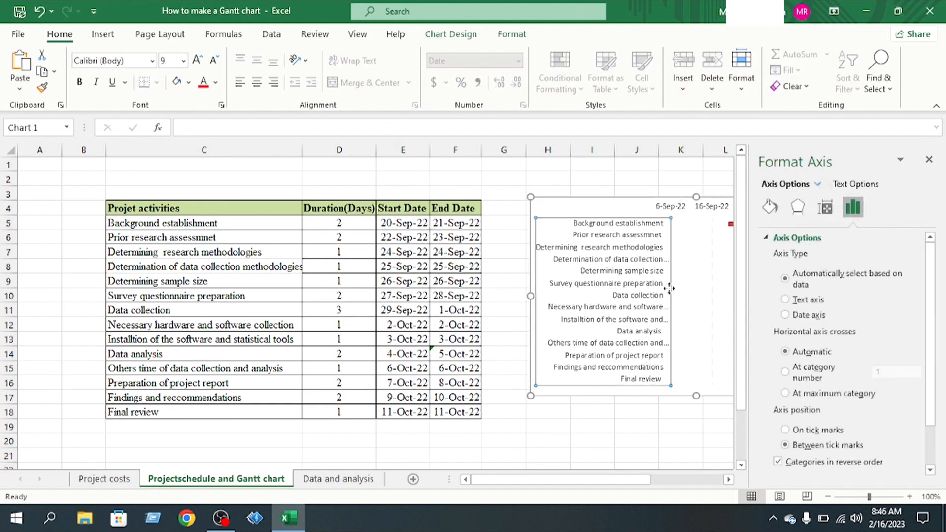
pyautogui.click(687, 209)
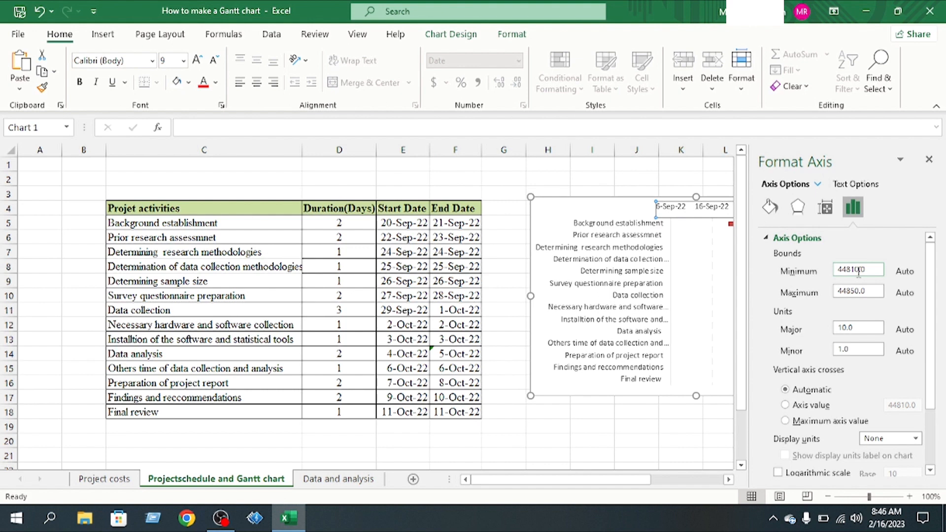
pyautogui.click(858, 270)
pyautogui.write('80')
pyautogui.press('Return')
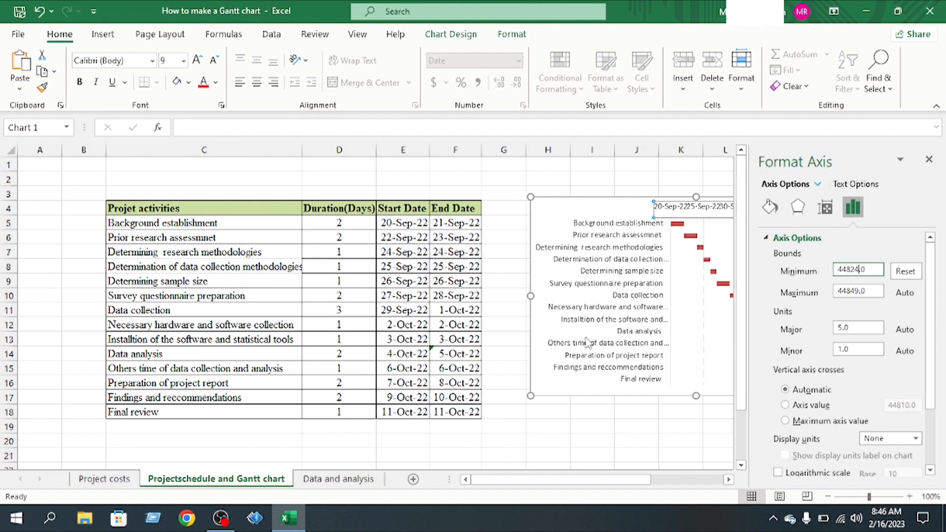
# Look up the serial number of the last end date in F18 and set the date axis maximum bound to 44845.
pyautogui.click(458, 413)
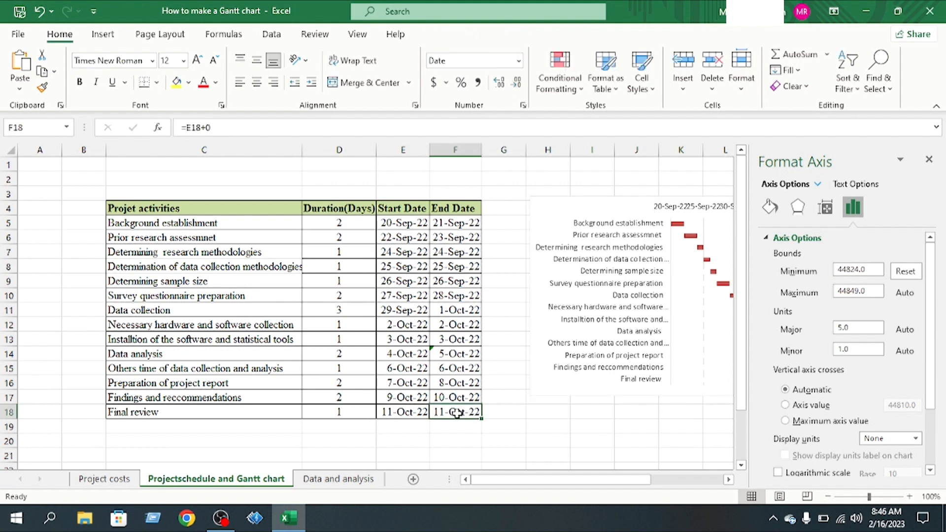
pyautogui.click(518, 61)
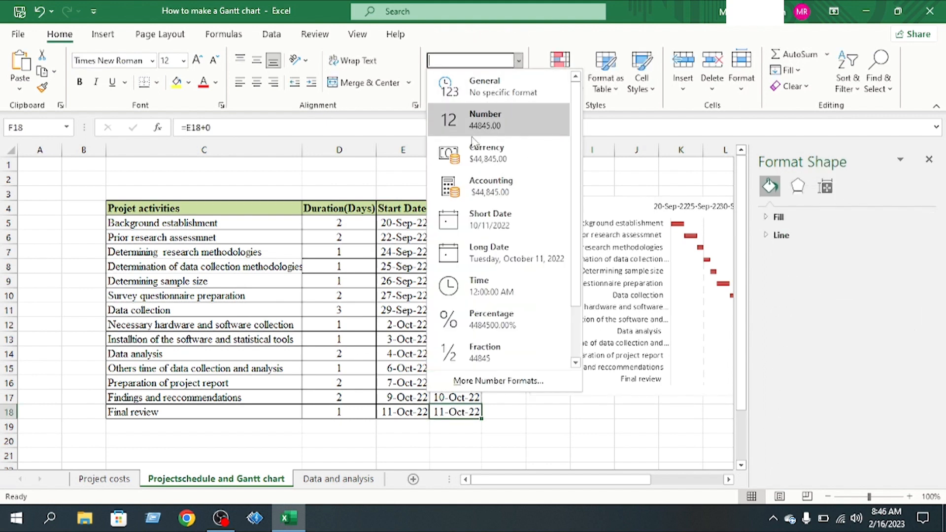
pyautogui.click(611, 420)
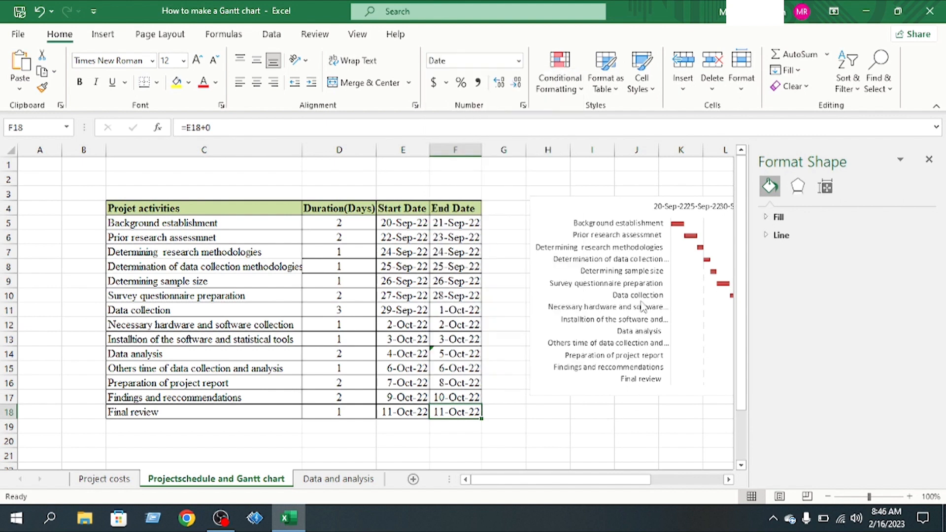
pyautogui.click(670, 206)
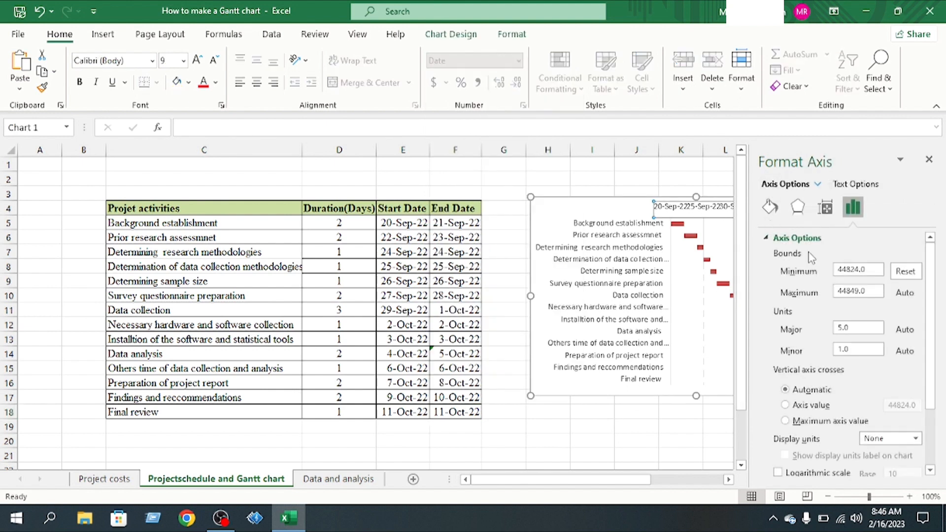
pyautogui.click(859, 292)
pyautogui.press('Return')
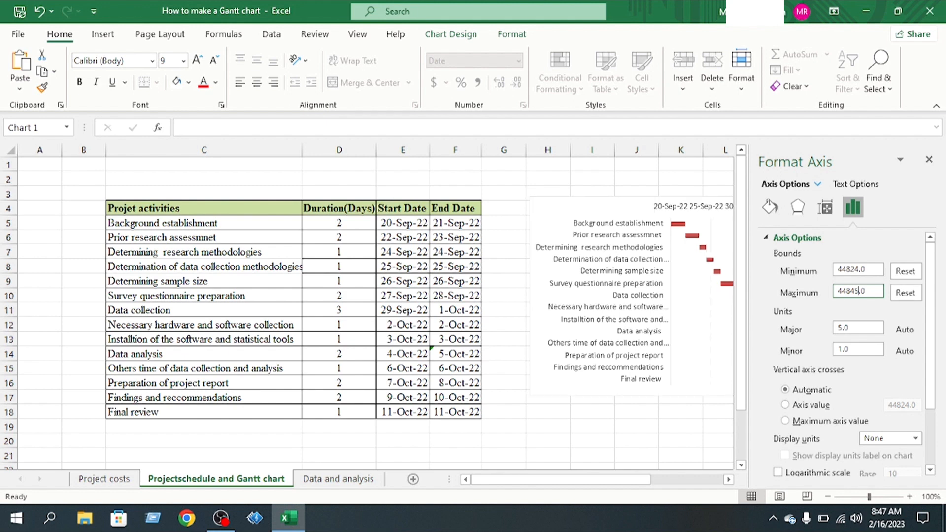
pyautogui.click(929, 159)
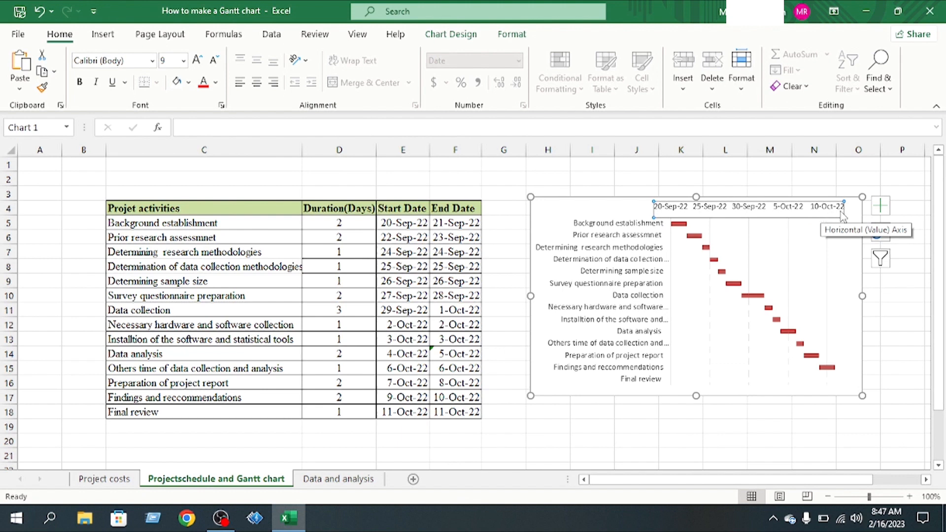
# Fill the Duration(Days) series bars with standard blue and give them an automatic black outline.
pyautogui.click(739, 291)
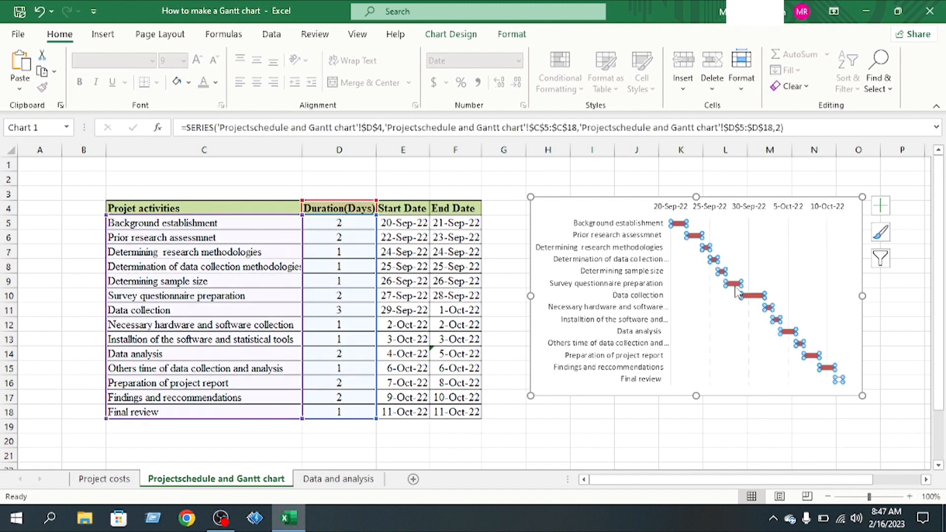
pyautogui.rightClick(736, 286)
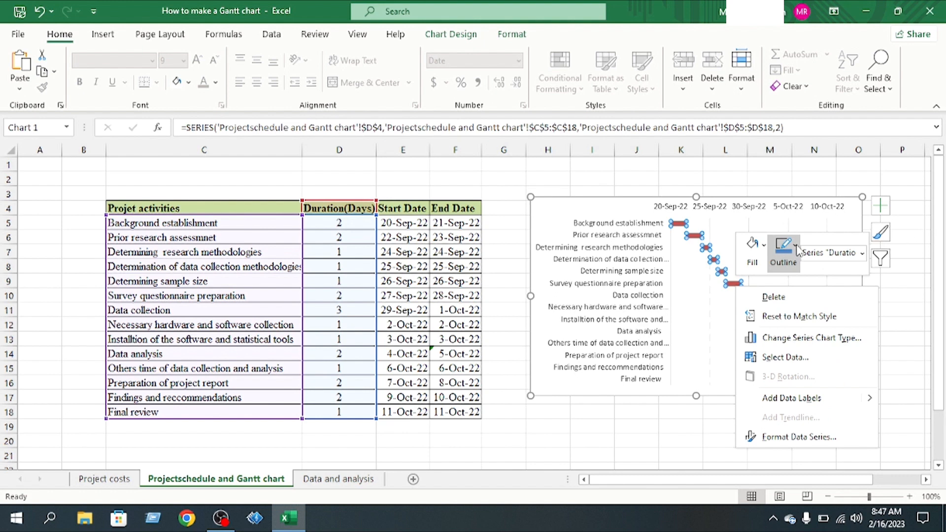
pyautogui.click(764, 246)
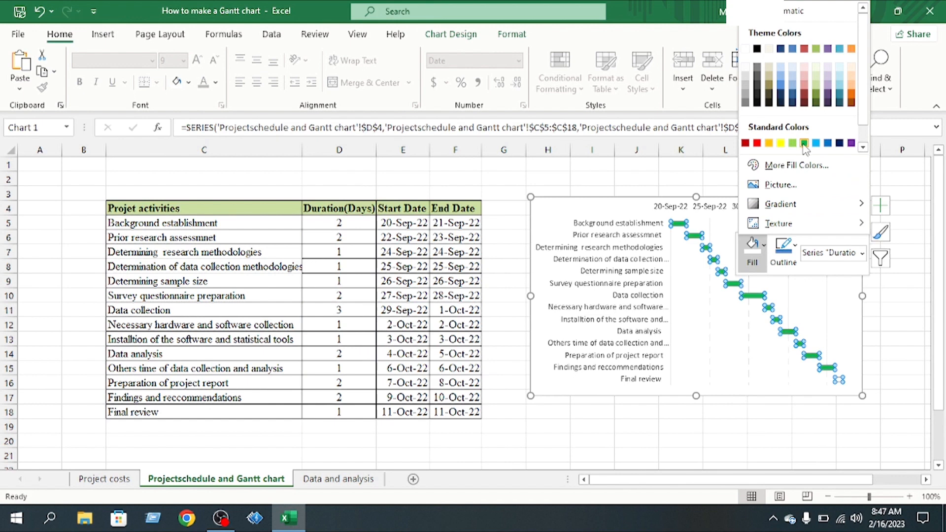
pyautogui.click(828, 143)
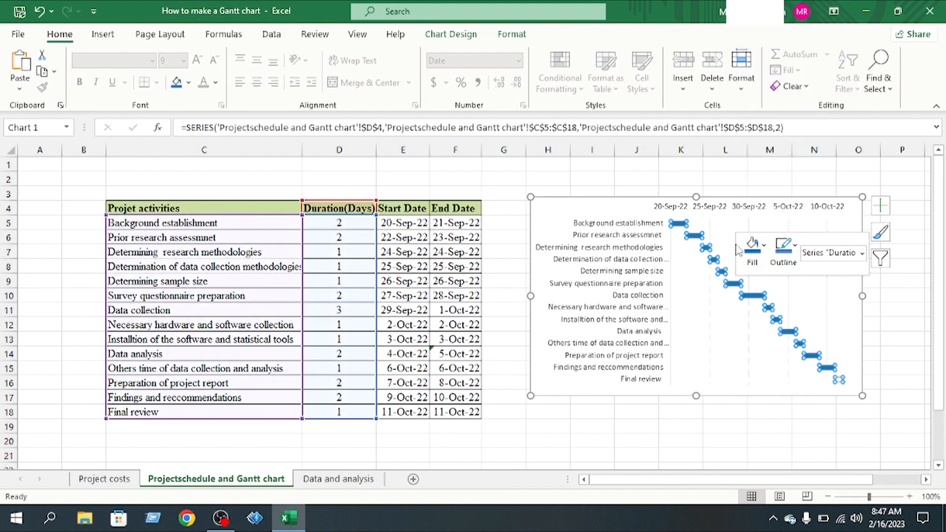
pyautogui.click(796, 248)
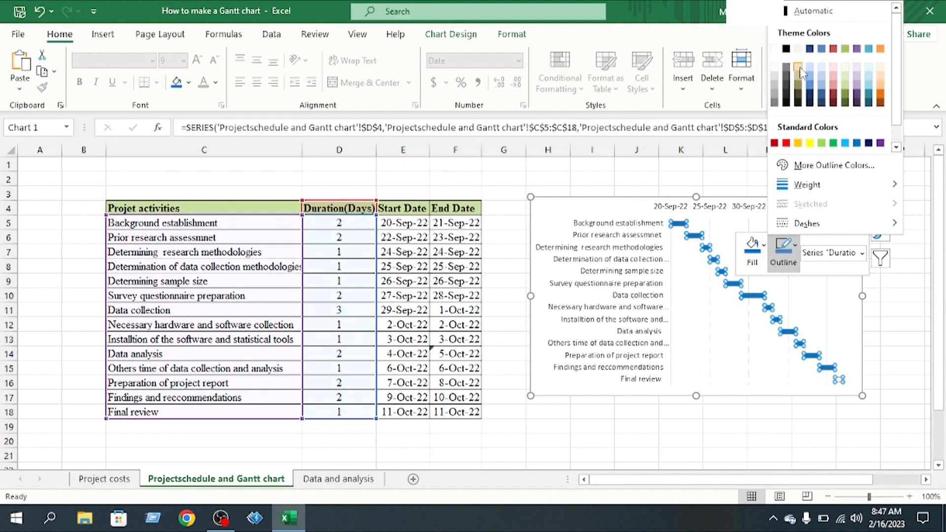
pyautogui.click(784, 18)
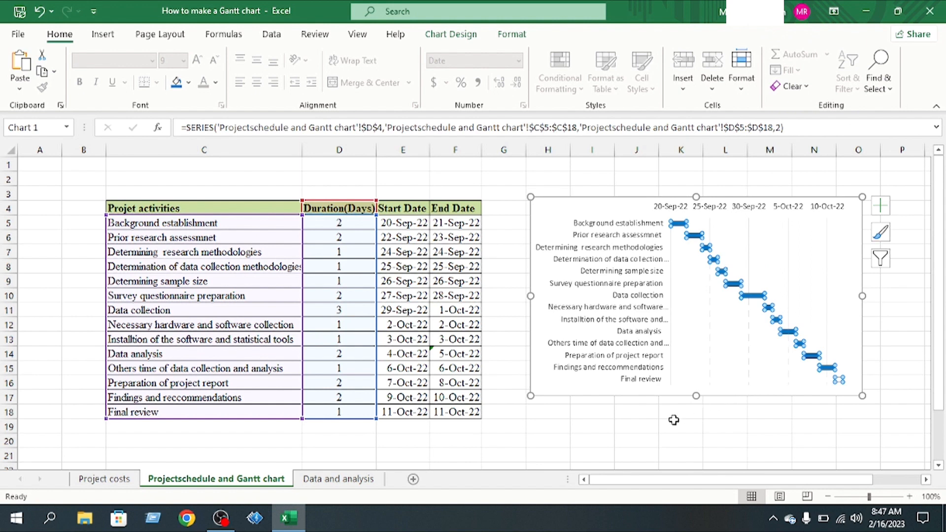
pyautogui.click(661, 430)
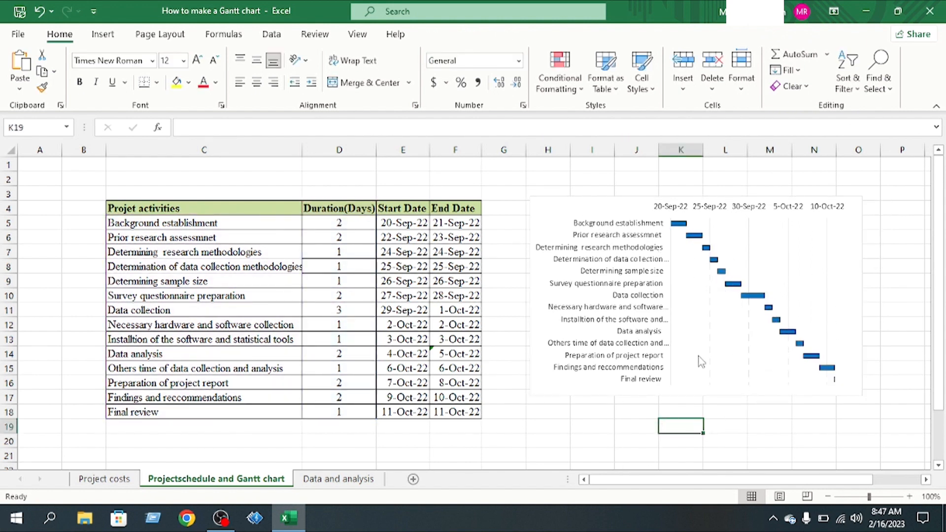
# Apply the quick layout with a chart title and a legend below the plot, and enlarge the chart to reach column P and row 20.
pyautogui.click(557, 209)
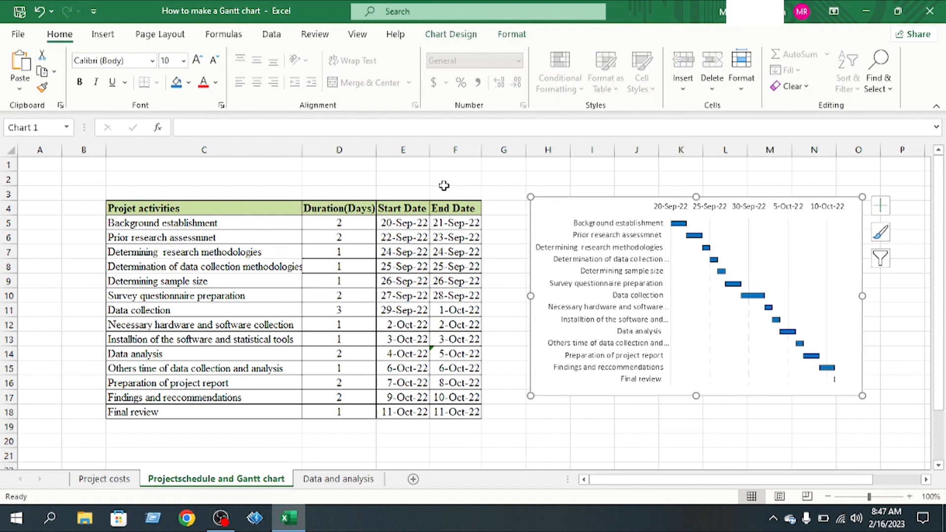
pyautogui.click(451, 35)
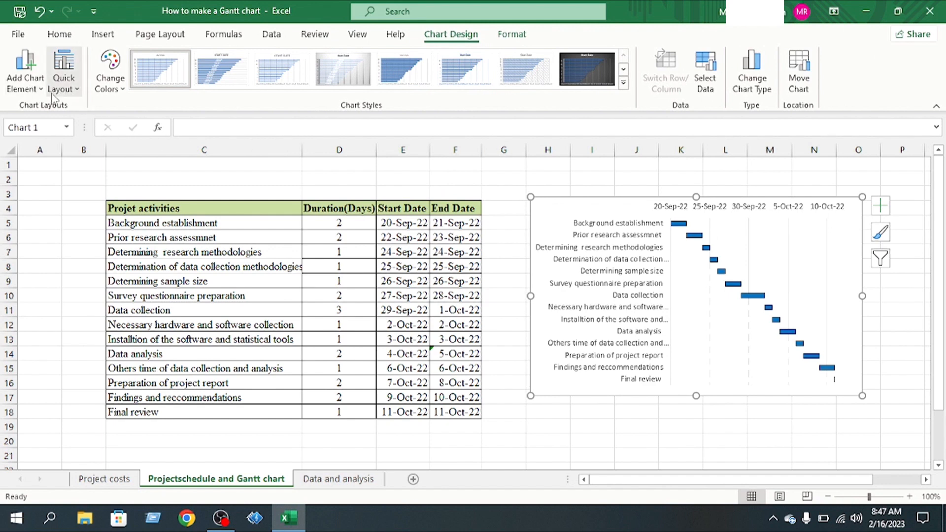
pyautogui.click(75, 93)
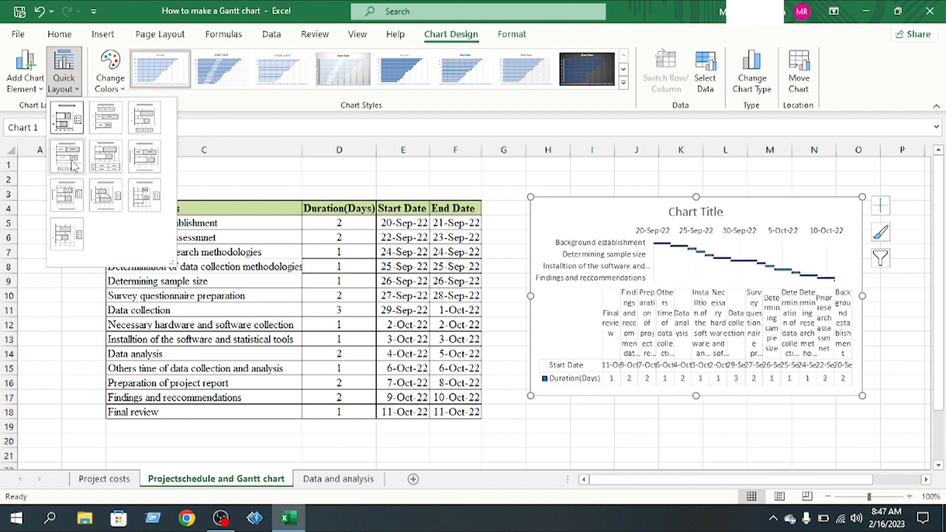
pyautogui.click(147, 124)
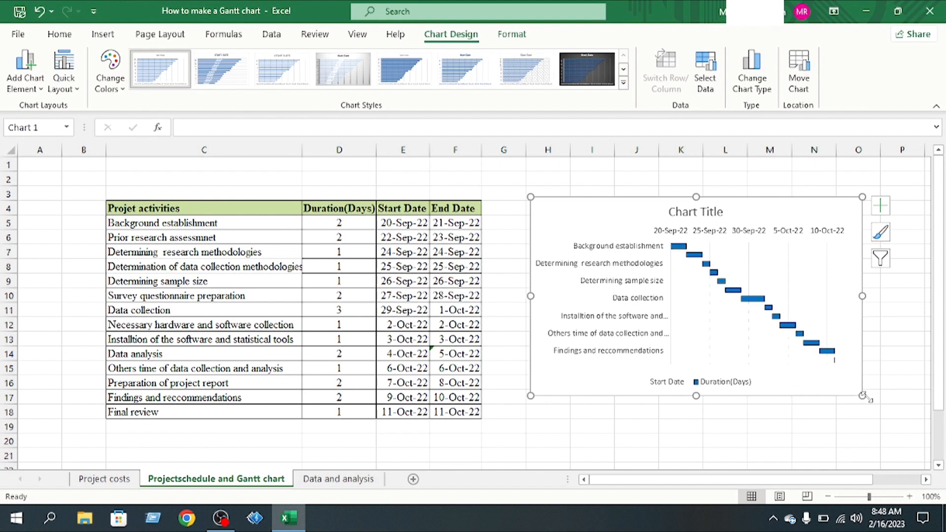
pyautogui.moveTo(862, 396); pyautogui.dragTo(906, 446)
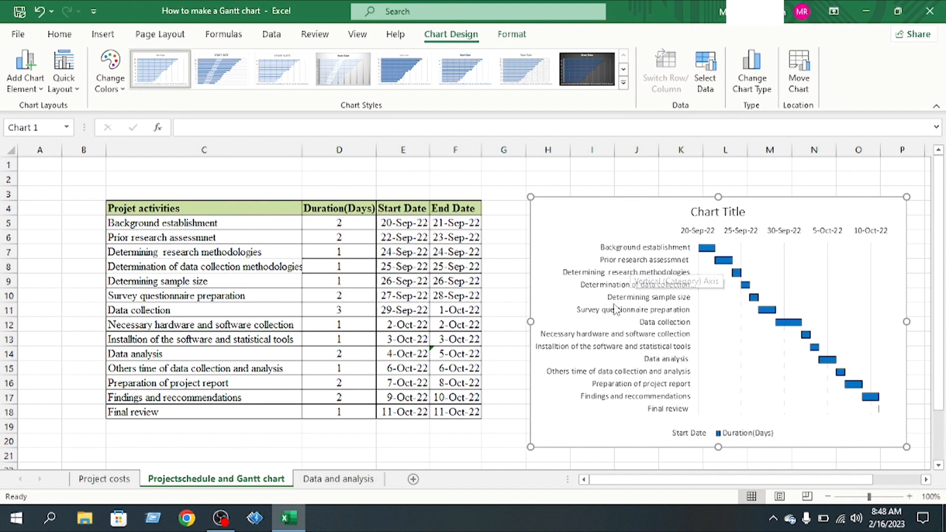
# Replace the chart title placeholder with "Gantt chart" and deselect the chart.
pyautogui.click(723, 212)
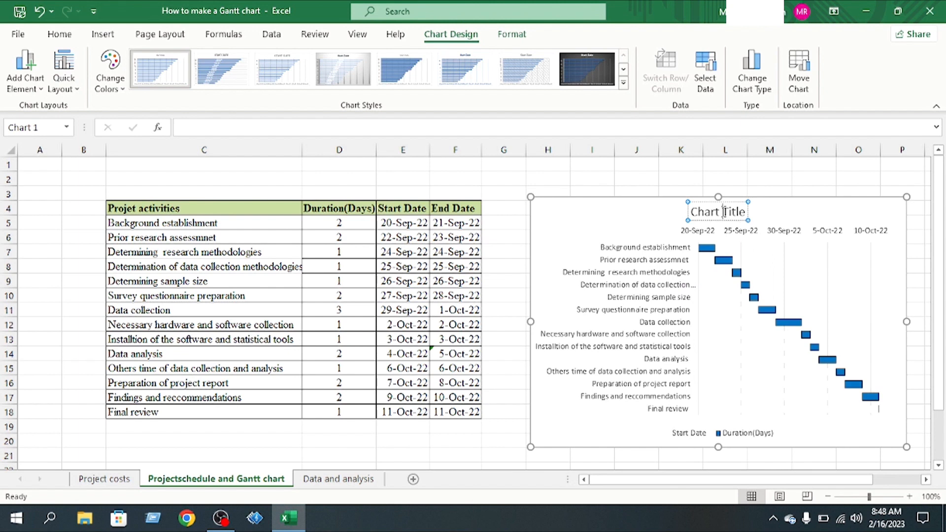
pyautogui.tripleClick(723, 212)
pyautogui.write('G')
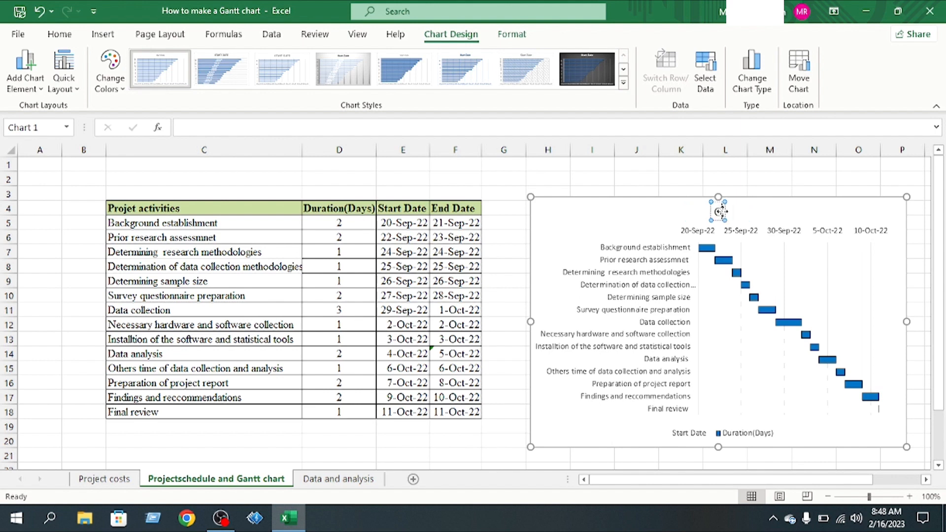
pyautogui.write('antt chart')
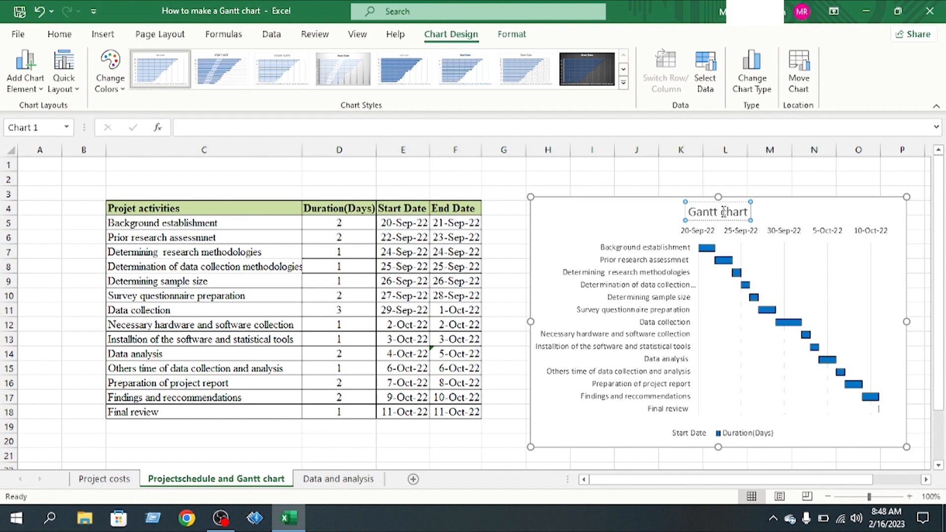
pyautogui.press('Return')
pyautogui.press('BackSpace')
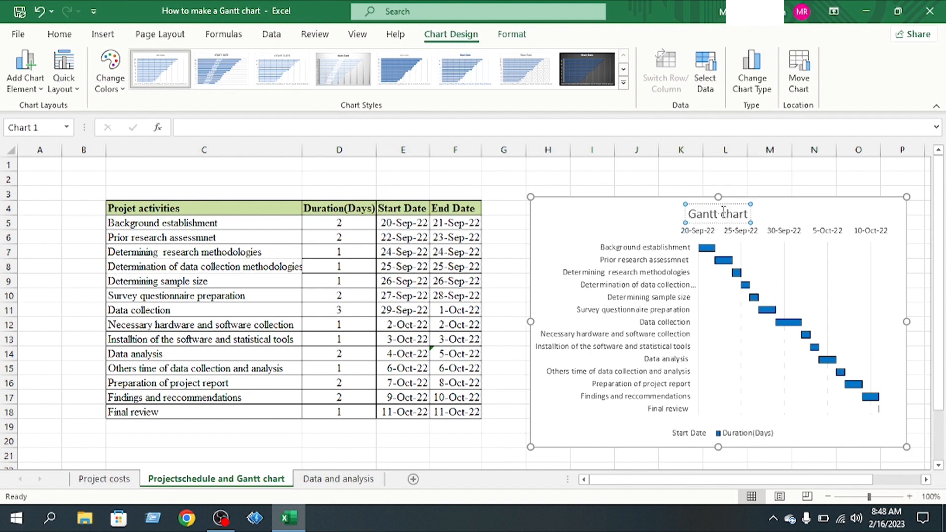
pyautogui.click(493, 190)
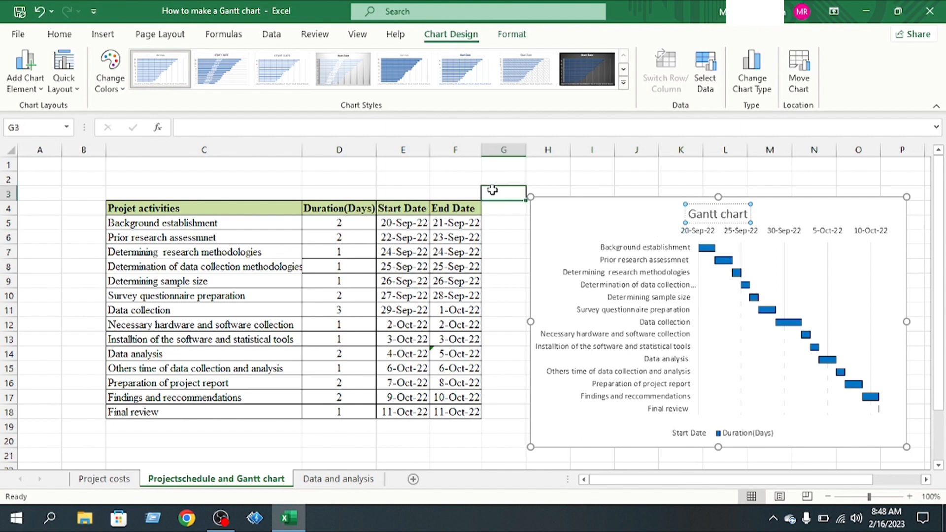
pyautogui.click(452, 179)
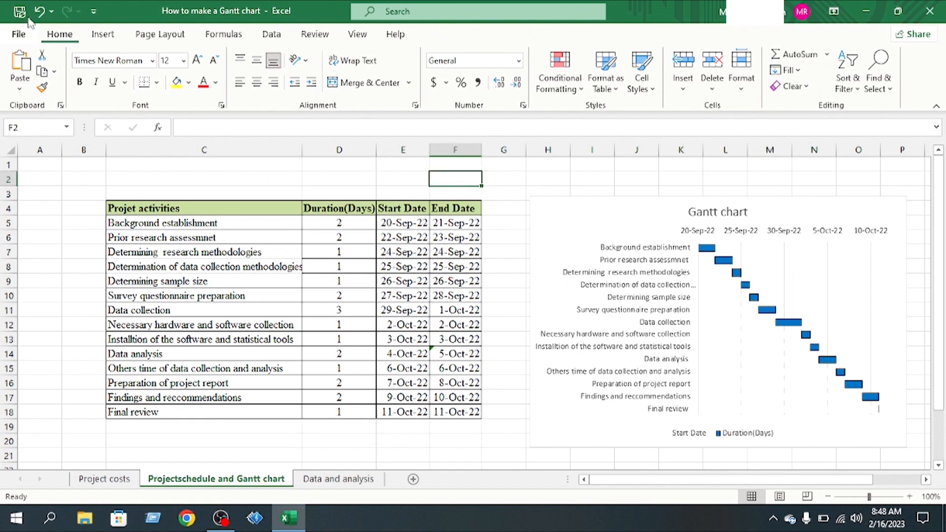